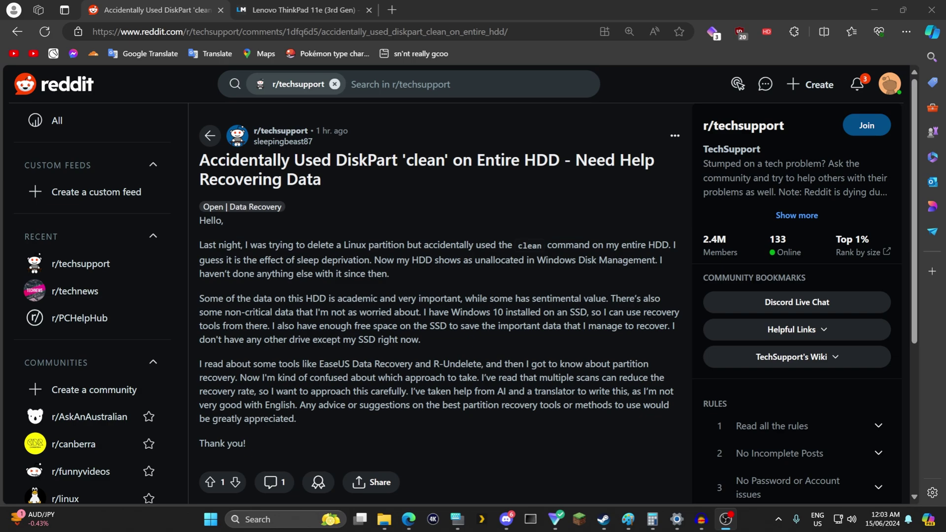
# Scroll the Reddit thread to the AutoModerator advice to image the failing drive first, then back up
pyautogui.scroll(-5, 509, 321)
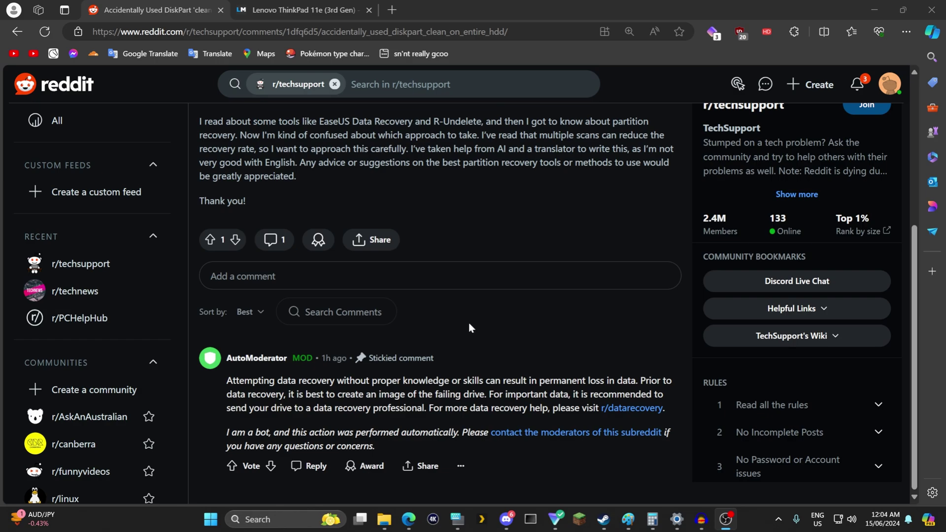
pyautogui.click(419, 387)
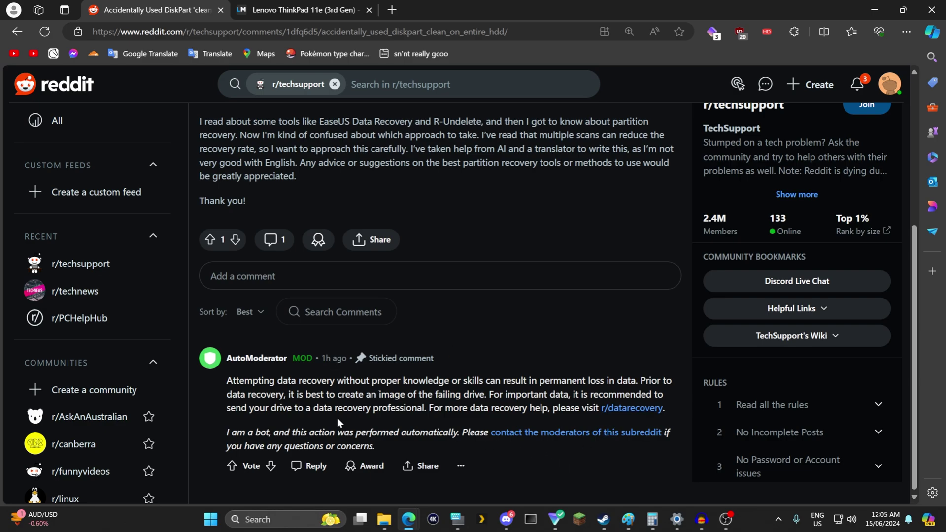
pyautogui.scroll(5, 337, 418)
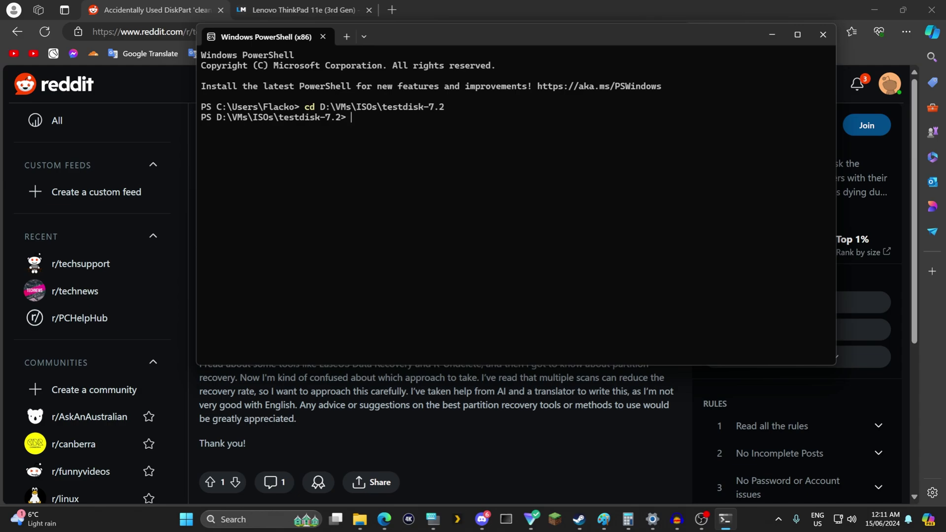
# Run .\testdisk_win.exe from the testdisk-7.2 folder in PowerShell to start TestDisk 7.2
pyautogui.hotkey('alt', 'Tab')
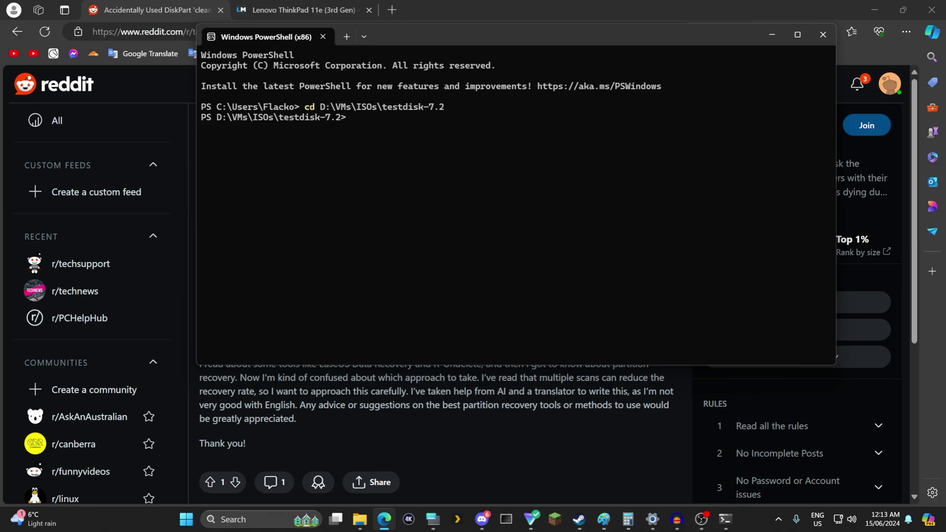
pyautogui.click(399, 136)
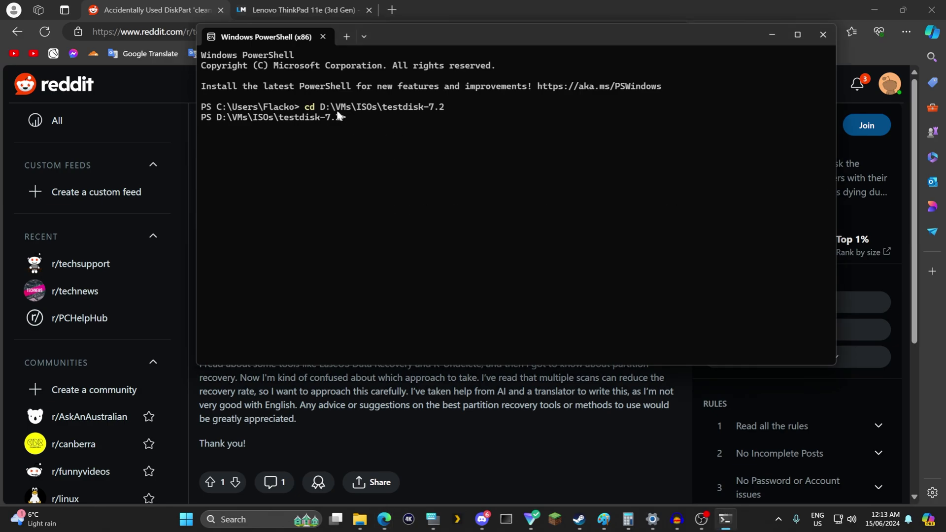
pyautogui.moveTo(305, 108); pyautogui.dragTo(445, 107)
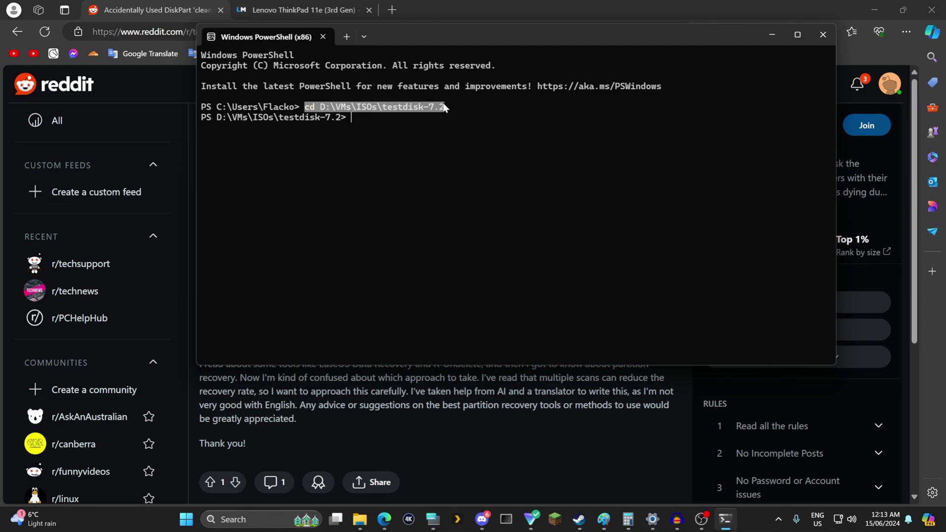
pyautogui.click(429, 117)
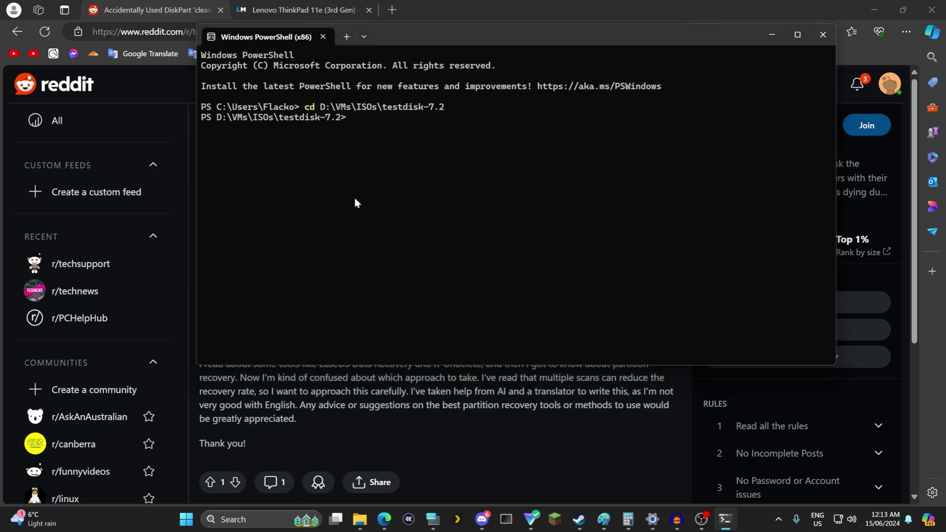
pyautogui.write('.')
pyautogui.press('Tab')
pyautogui.press('Tab')
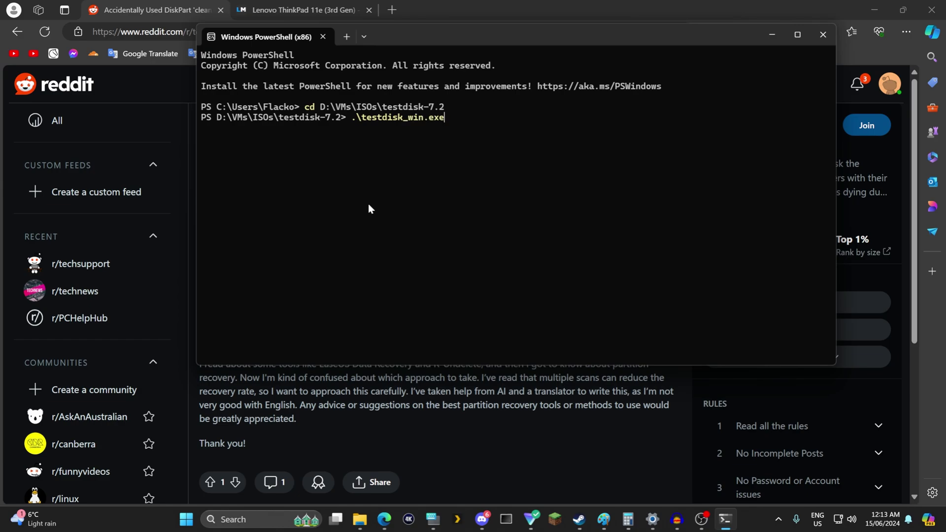
pyautogui.press('Return')
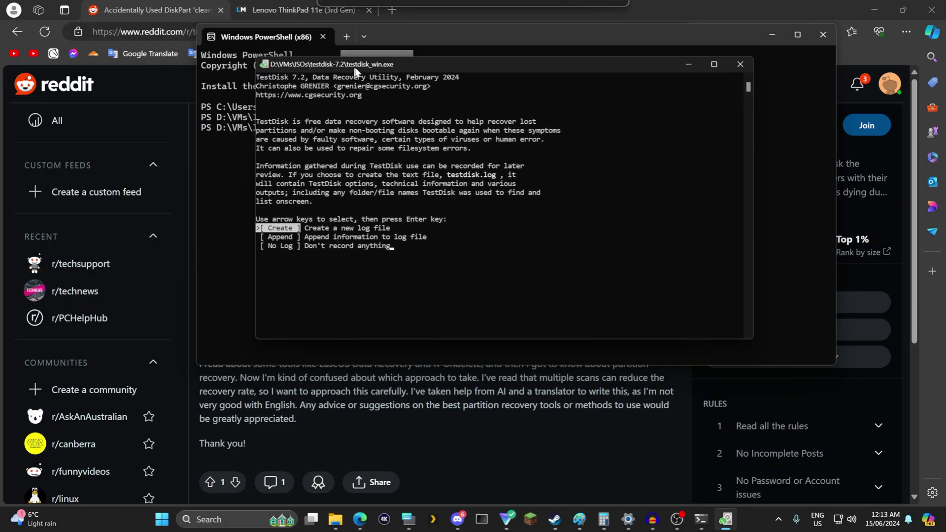
# Choose No Log in TestDisk and proceed with PhysicalDrive0
pyautogui.press('Down')
pyautogui.press('Down')
pyautogui.press('Return')
pyautogui.press('Down')
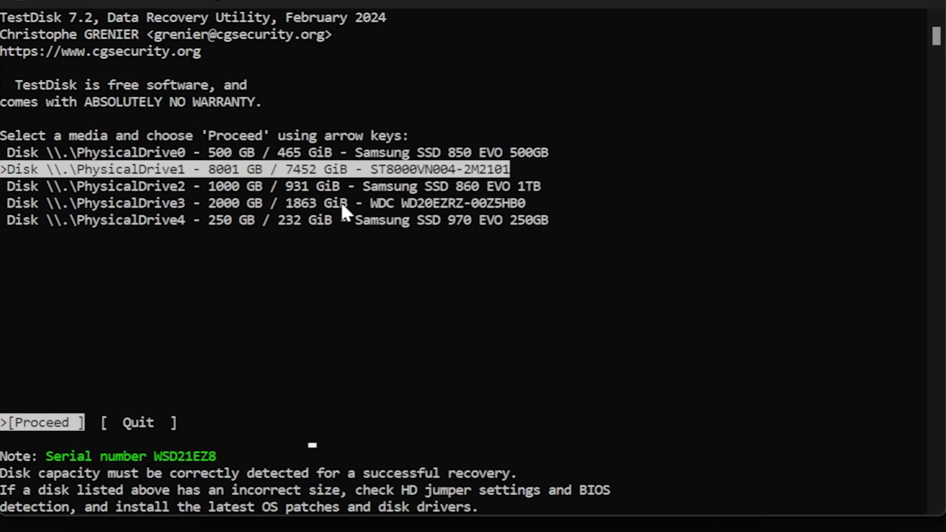
pyautogui.press('Down')
pyautogui.press('Down')
pyautogui.press('Down')
pyautogui.press('Up')
pyautogui.press('Up')
pyautogui.press('Up')
pyautogui.press('Up')
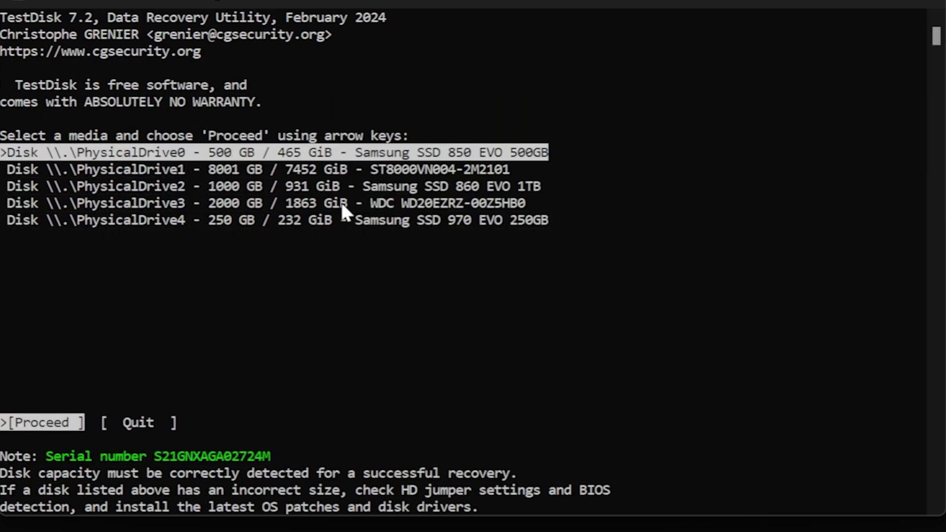
pyautogui.press('Right')
pyautogui.press('Left')
pyautogui.press('Return')
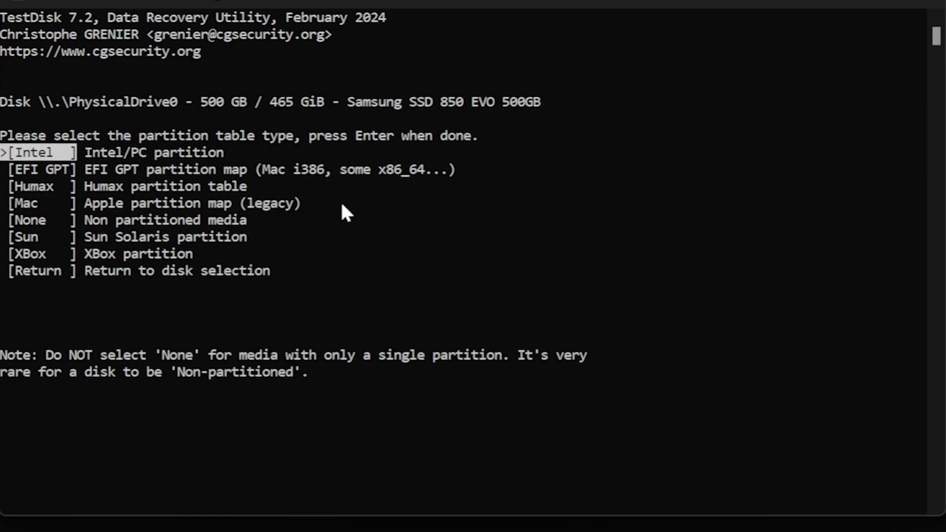
# Accept the Intel partition type, analyse it, and run Quick Search, then close the screenshot tab
pyautogui.press('Return')
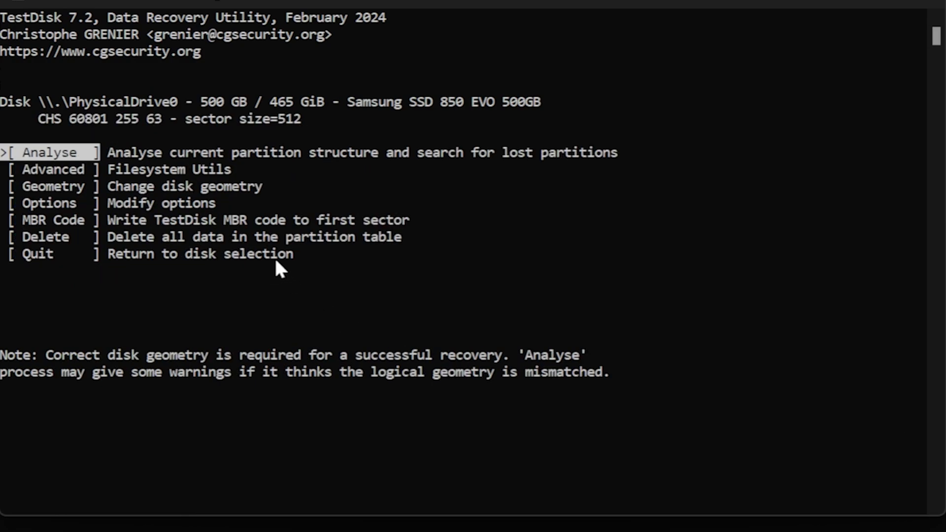
pyautogui.press('Return')
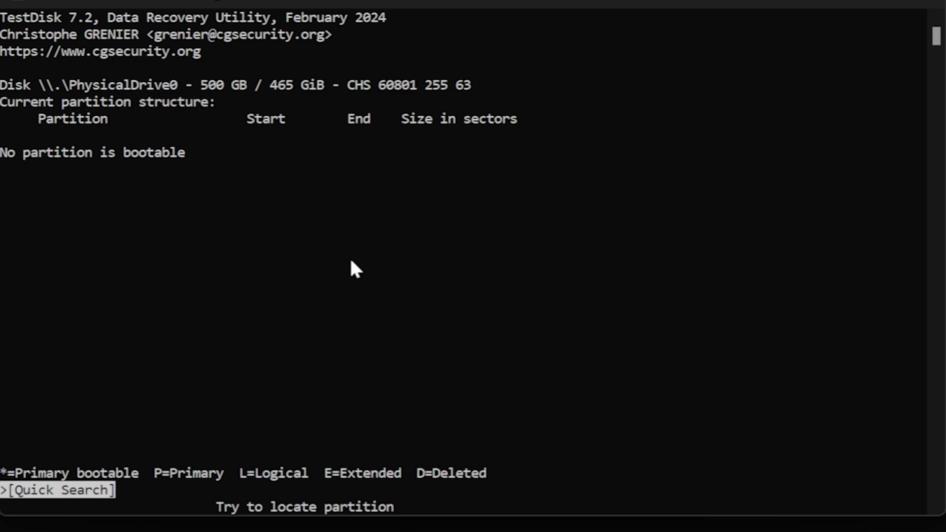
pyautogui.press('Return')
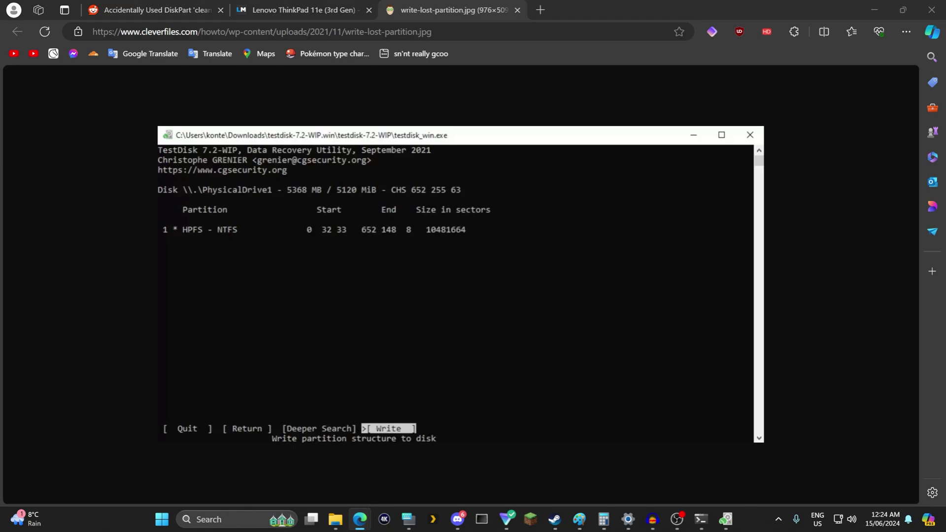
pyautogui.hotkey('ctrl', 'w')
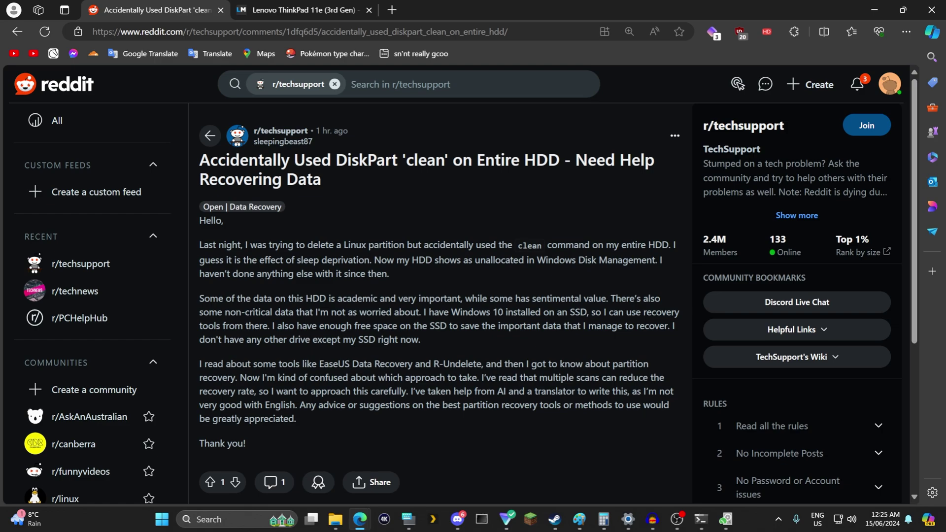
# Bring up an Ubuntu 22.04 WSL terminal over the Reddit post
pyautogui.hotkey('alt', 'Tab')
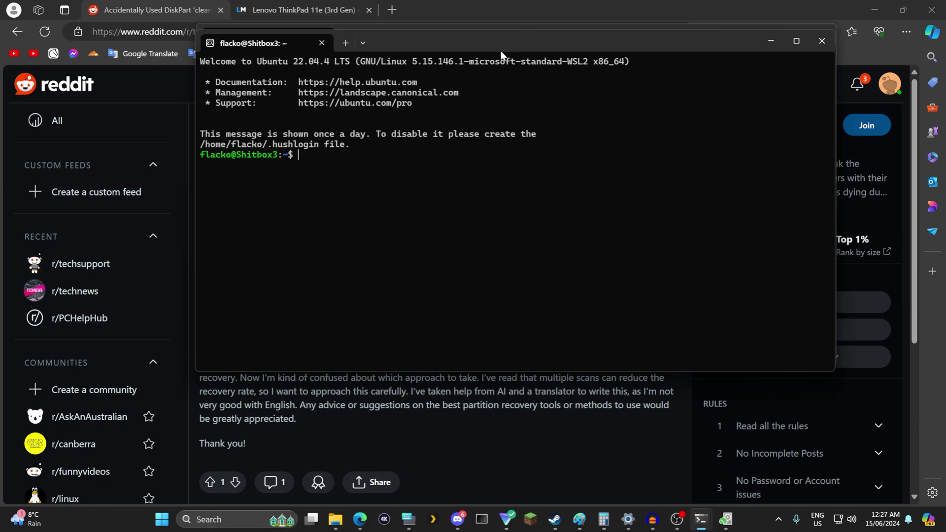
# Refresh the package lists with sudo apt update, entering the account password
pyautogui.write('sudo apt update')
pyautogui.press('Return')
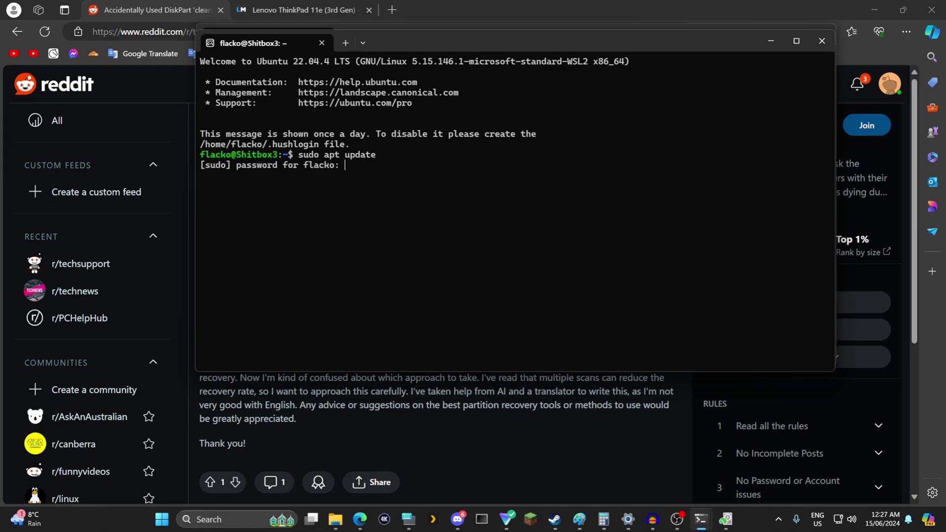
pyautogui.press('Return')
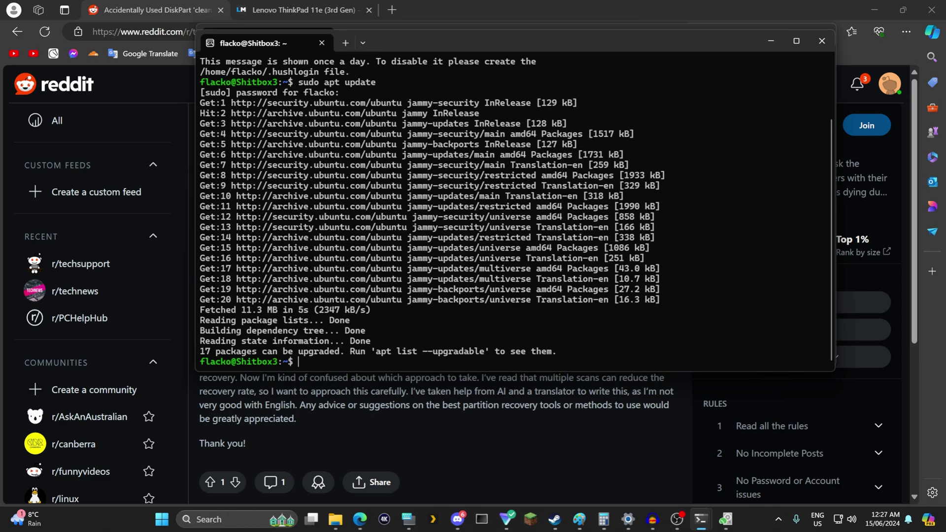
# Install gddrescue with sudo apt install gddrescue, then list block devices with lsblk
pyautogui.write('sudo apt install gddrescue')
pyautogui.press('Return')
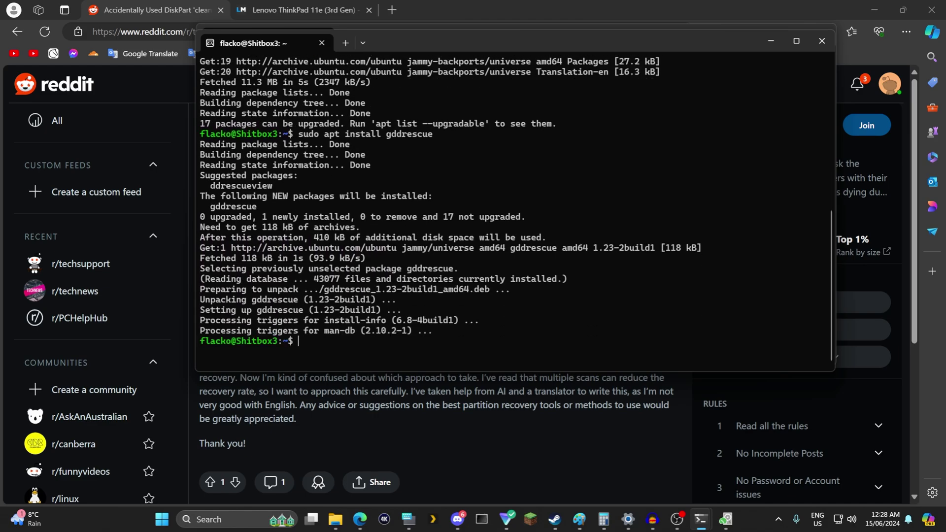
pyautogui.write('lsblk')
pyautogui.press('Return')
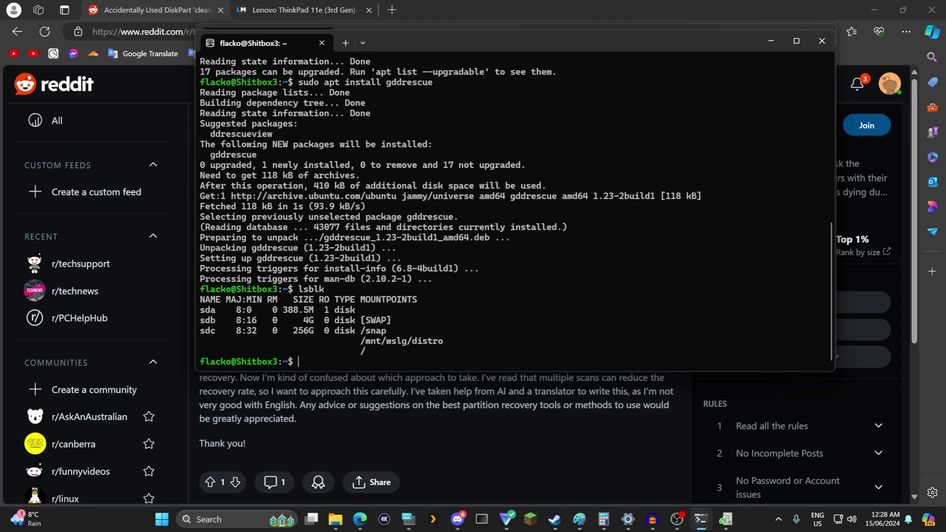
# Run fdisk -l and sudo fdisk -l to list every attached disk
pyautogui.write('fdisk -l')
pyautogui.press('Return')
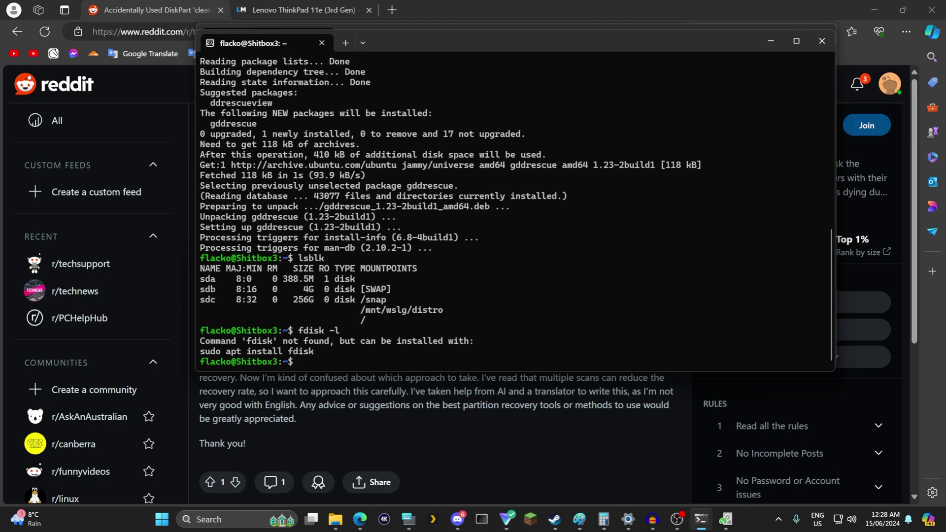
pyautogui.write('sudo apt install fd')
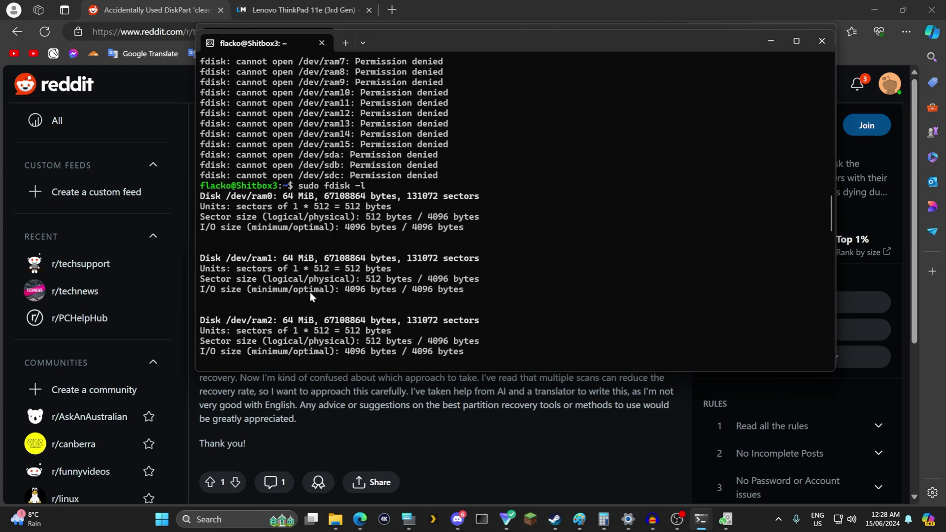
pyautogui.scroll(-1, 311, 296)
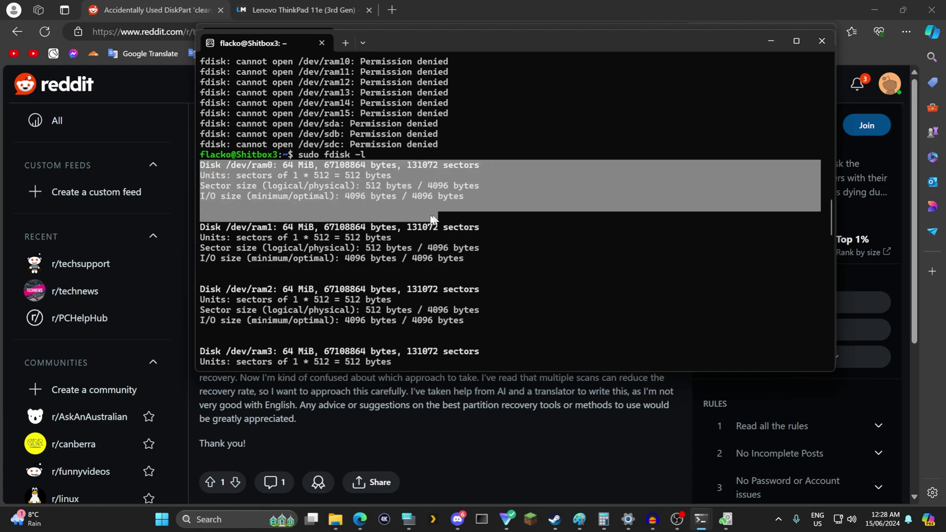
pyautogui.scroll(-15, 510, 247)
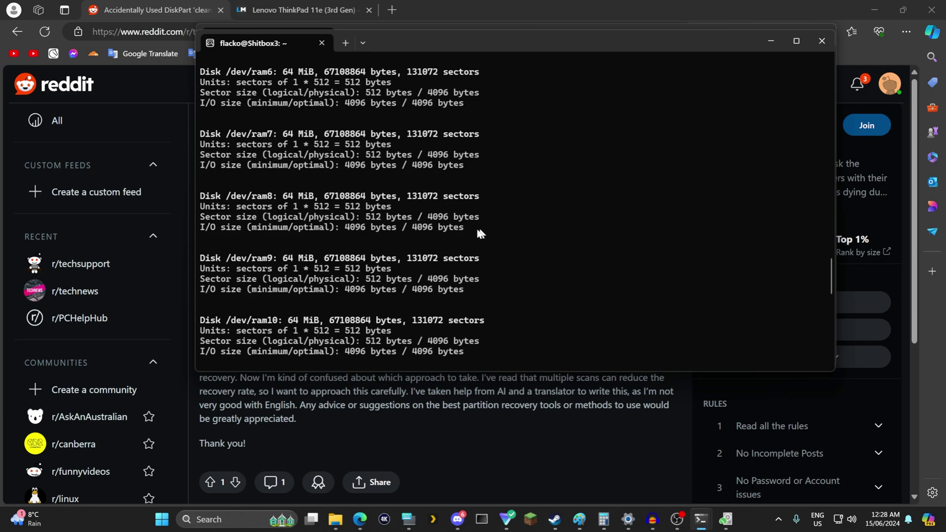
# Highlight the ram9 sector sizes and the 256 GiB /dev/sdc entry in the listing
pyautogui.moveTo(481, 279); pyautogui.dragTo(265, 281)
pyautogui.click(265, 284)
pyautogui.moveTo(227, 259); pyautogui.dragTo(245, 263)
pyautogui.click(250, 262)
pyautogui.scroll(-17, 250, 262)
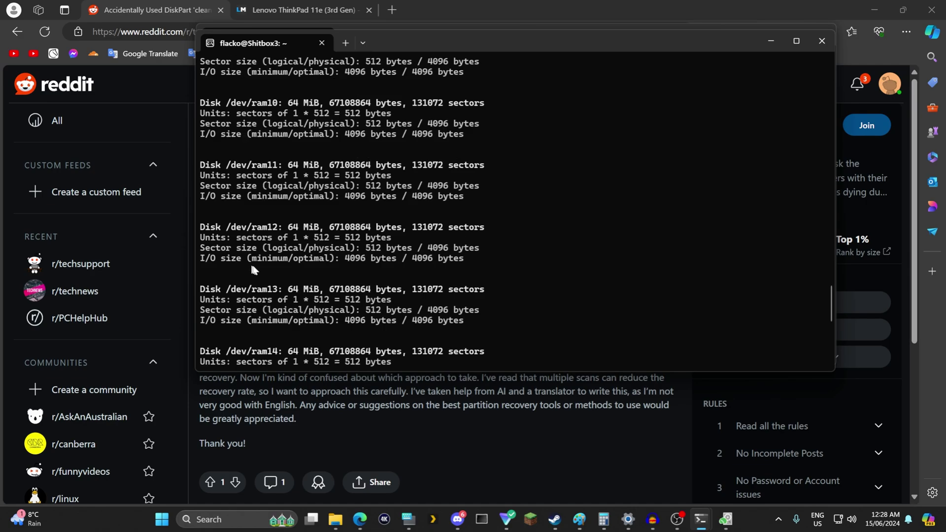
pyautogui.moveTo(237, 321)
pyautogui.mouseDown()
pyautogui.moveTo(324, 321)
pyautogui.moveTo(276, 311)
pyautogui.mouseUp()
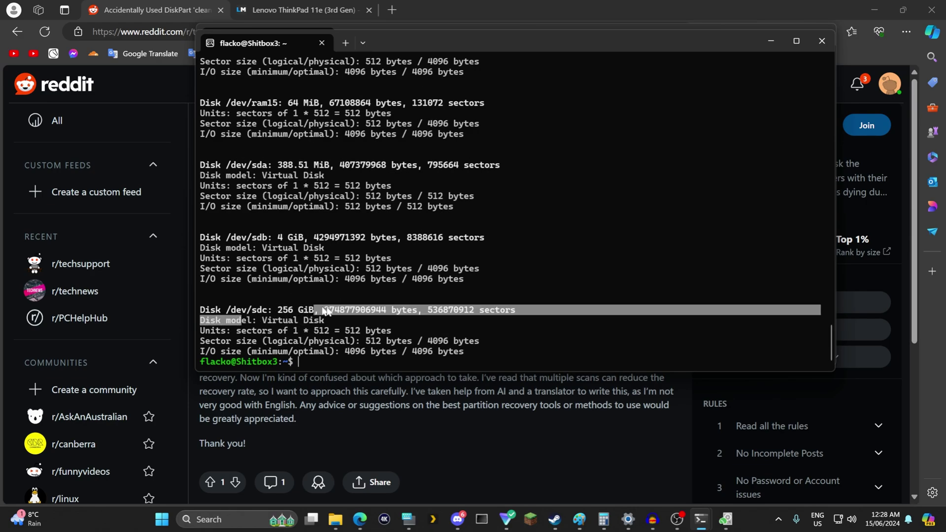
pyautogui.press('Up')
pyautogui.press('BackSpace')
pyautogui.press('BackSpace')
pyautogui.press('BackSpace')
pyautogui.press('BackSpace')
pyautogui.press('BackSpace')
pyautogui.press('BackSpace')
pyautogui.press('BackSpace')
pyautogui.press('BackSpace')
pyautogui.press('BackSpace')
pyautogui.press('BackSpace')
pyautogui.press('BackSpace')
pyautogui.press('BackSpace')
pyautogui.press('BackSpace')
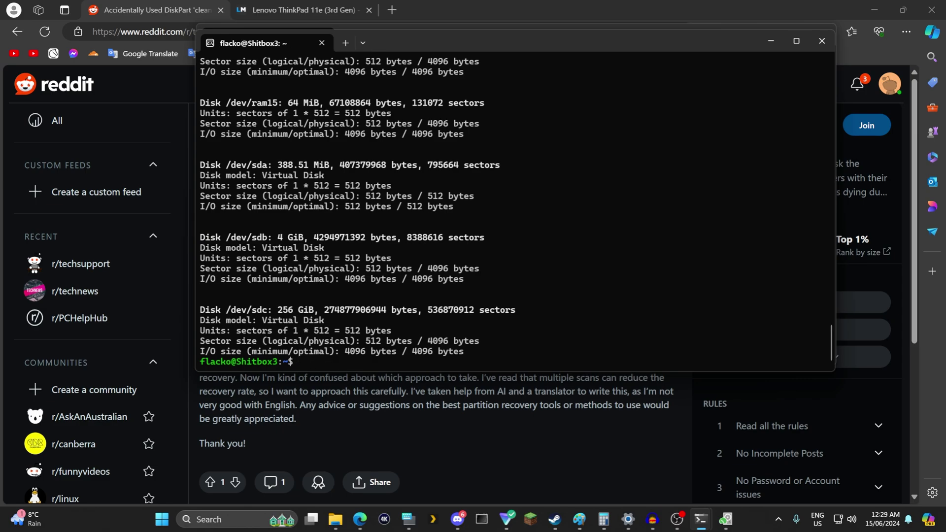
# Type sudo ddrescue -vfRr 0 /dev/sdb /dev/sdc, correcting both drive letters, without running it
pyautogui.press('BackSpace')
pyautogui.write('sudo d')
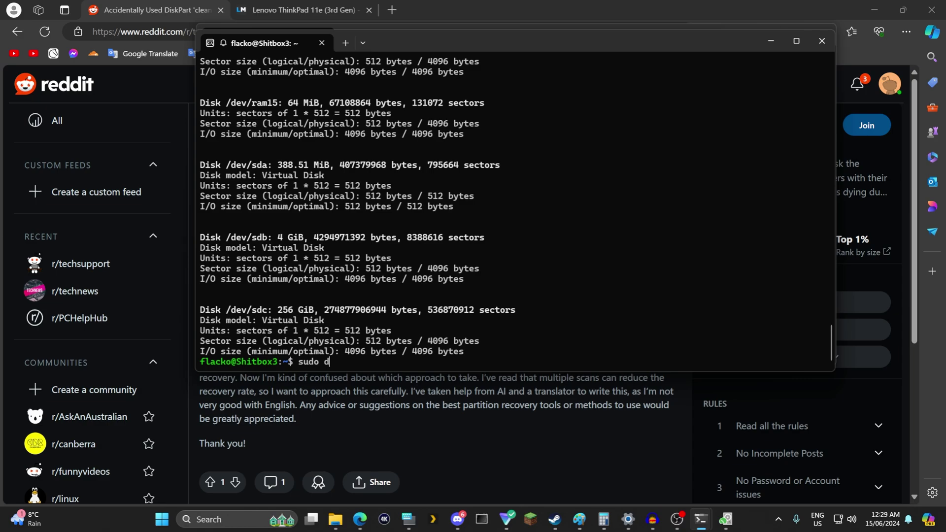
pyautogui.write('drescue -vfRr 0 /dev')
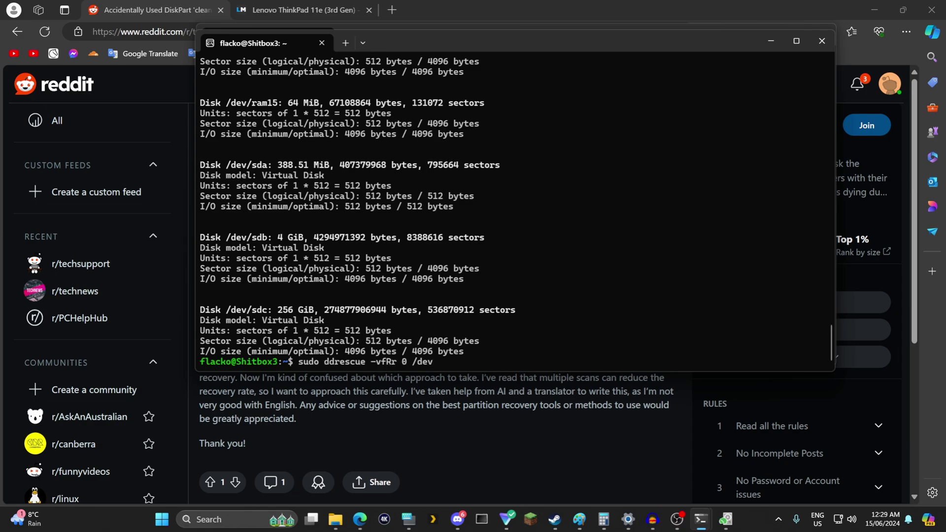
pyautogui.write('/sda')
pyautogui.press('BackSpace')
pyautogui.write('b ')
pyautogui.write('/dev')
pyautogui.write('/sda')
pyautogui.press('BackSpace')
pyautogui.write('c')
pyautogui.press('Left')
pyautogui.press('Left')
pyautogui.press('Left')
pyautogui.press('Left')
pyautogui.press('Left')
pyautogui.press('Left')
pyautogui.press('Left')
pyautogui.press('Left')
pyautogui.press('Left')
pyautogui.press('Left')
pyautogui.press('Left')
pyautogui.press('Left')
pyautogui.press('Left')
pyautogui.press('Left')
pyautogui.press('Left')
pyautogui.press('Left')
pyautogui.click(495, 361)
# Cancel the pending ddrescue command and rerun lsblk, noting the /snap and /mnt/wslg/distro mounts
pyautogui.hotkey('ctrl', 'c')
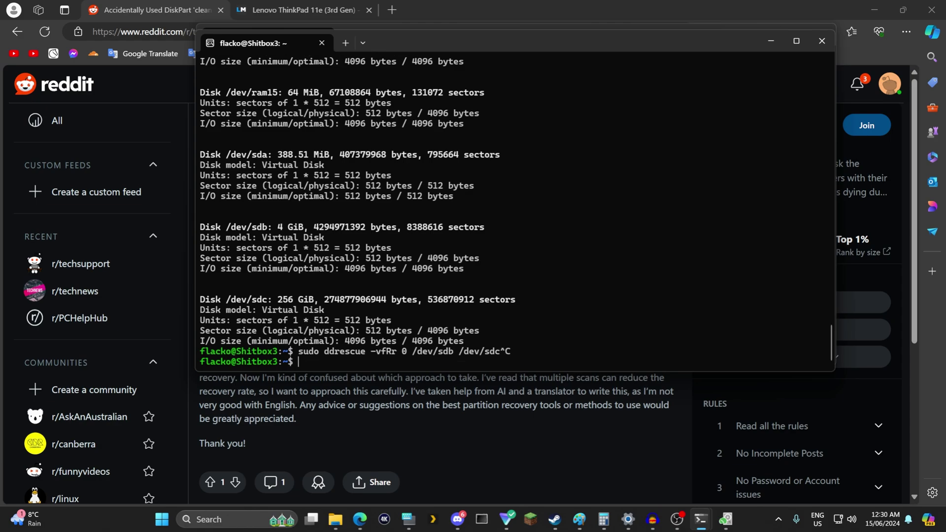
pyautogui.press('Up')
pyautogui.press('Down')
pyautogui.write('lsblk')
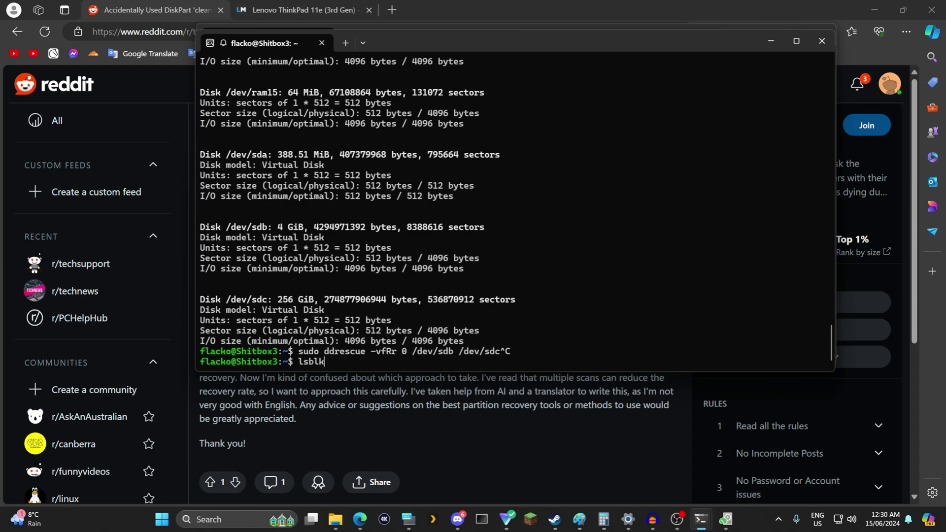
pyautogui.press('Return')
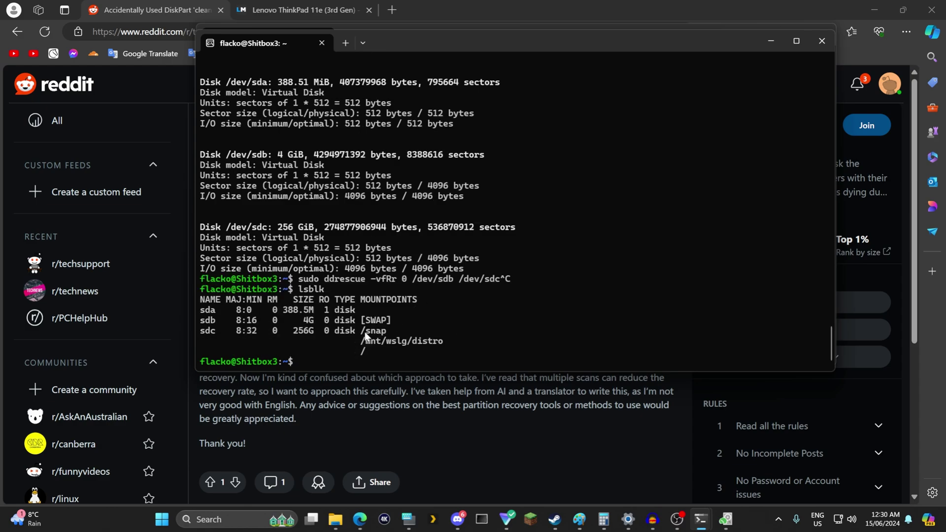
pyautogui.moveTo(362, 333); pyautogui.dragTo(391, 338)
pyautogui.moveTo(449, 342); pyautogui.dragTo(344, 343)
# Draft a sudo mount /dev/sdb /mnt command, then clear it unrun
pyautogui.write('cd')
pyautogui.press('Up')
pyautogui.press('BackSpace')
pyautogui.press('BackSpace')
pyautogui.press('BackSpace')
pyautogui.press('BackSpace')
pyautogui.press('BackSpace')
pyautogui.press('BackSpace')
pyautogui.write('sudo mount /dev/sda')
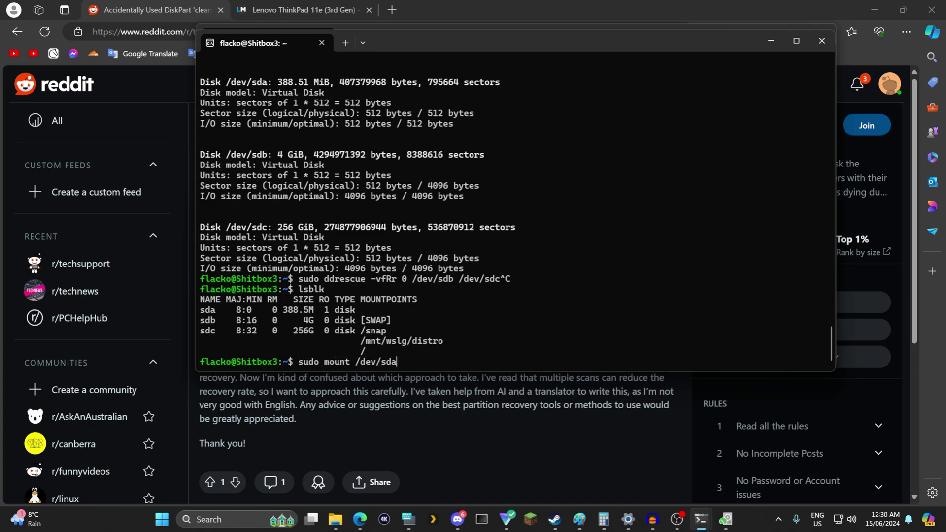
pyautogui.write(' /mnt')
pyautogui.press('BackSpace')
pyautogui.write('b')
pyautogui.press('Right')
pyautogui.press('Right')
pyautogui.press('Right')
pyautogui.press('Right')
pyautogui.press('Right')
pyautogui.press('Right')
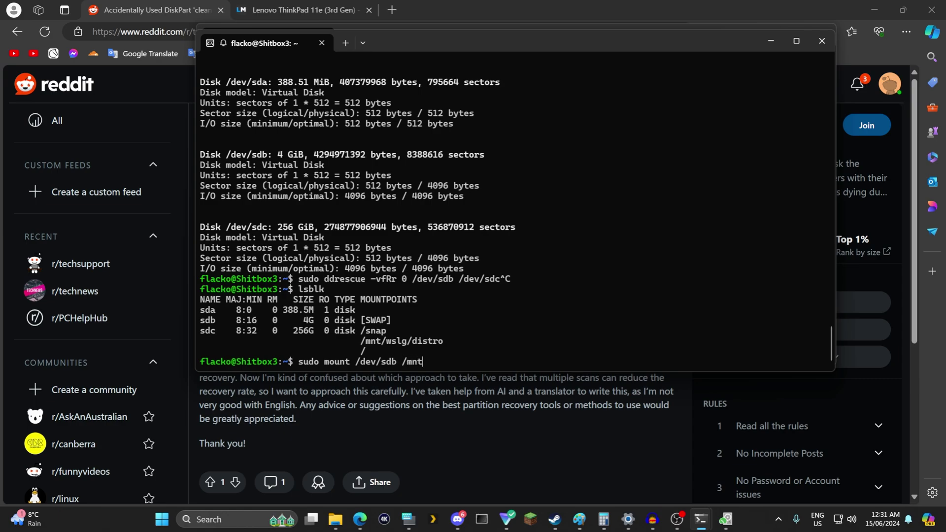
pyautogui.hotkey('ctrl', 'u')
# Type sudo ddgrescue -vfRr 0 /dev/sdb /mnt/DriveFile/drive.img and cancel it unrun
pyautogui.write('s')
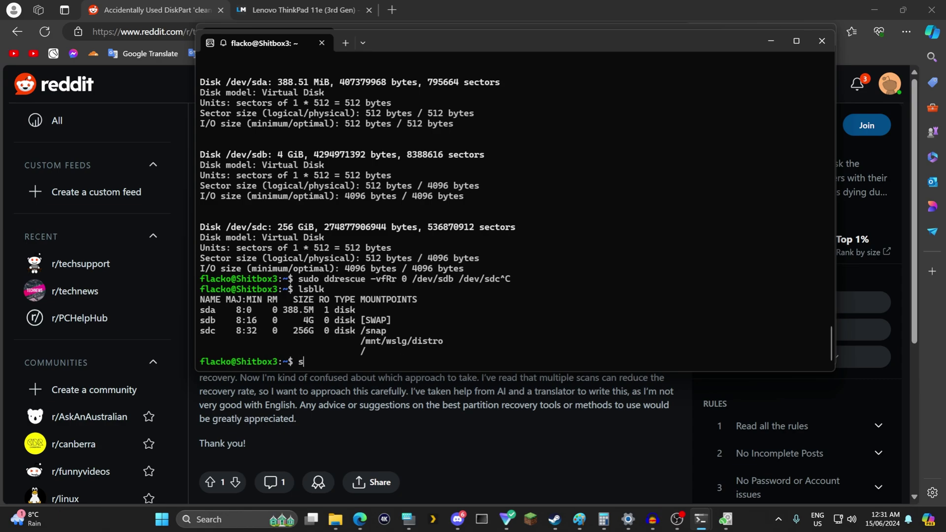
pyautogui.write('udo ddgrescue -')
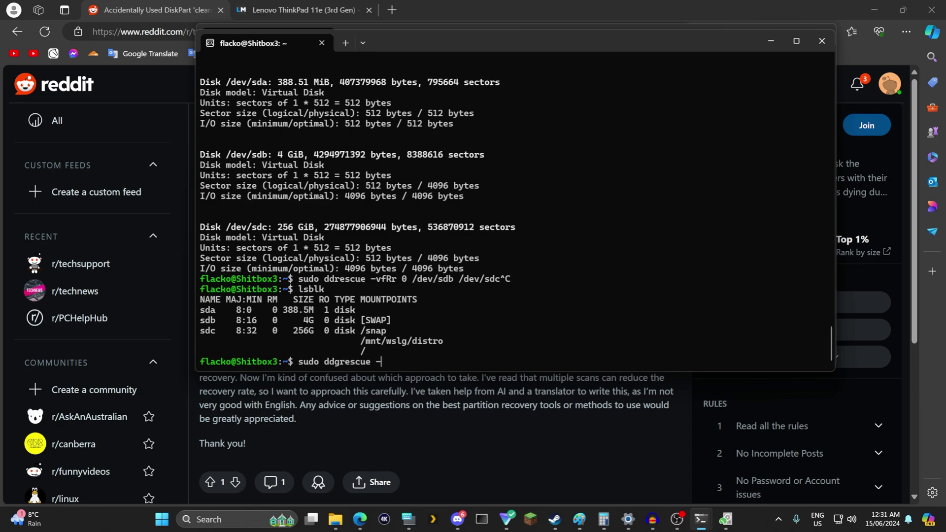
pyautogui.write('vfRr 0 /dev/sda')
pyautogui.press('BackSpace')
pyautogui.write('b /m')
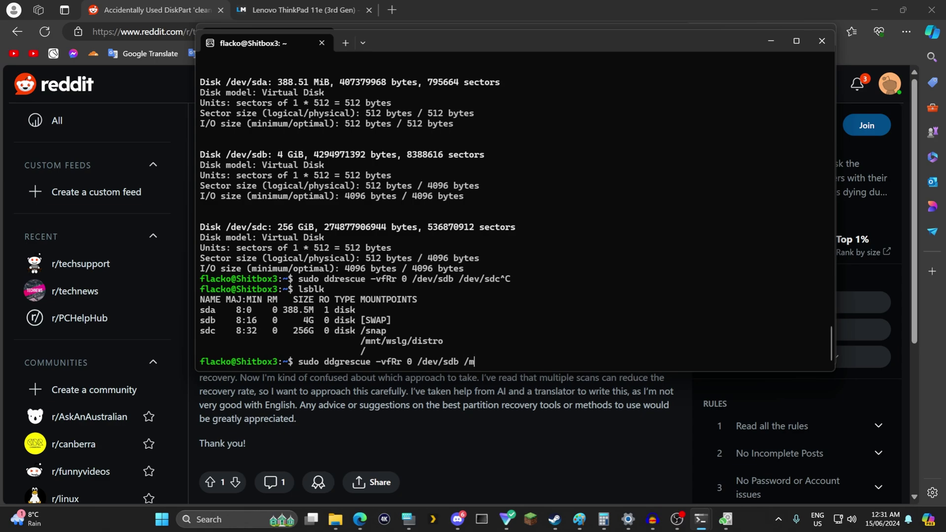
pyautogui.write('nt/DriveFile/drive.img')
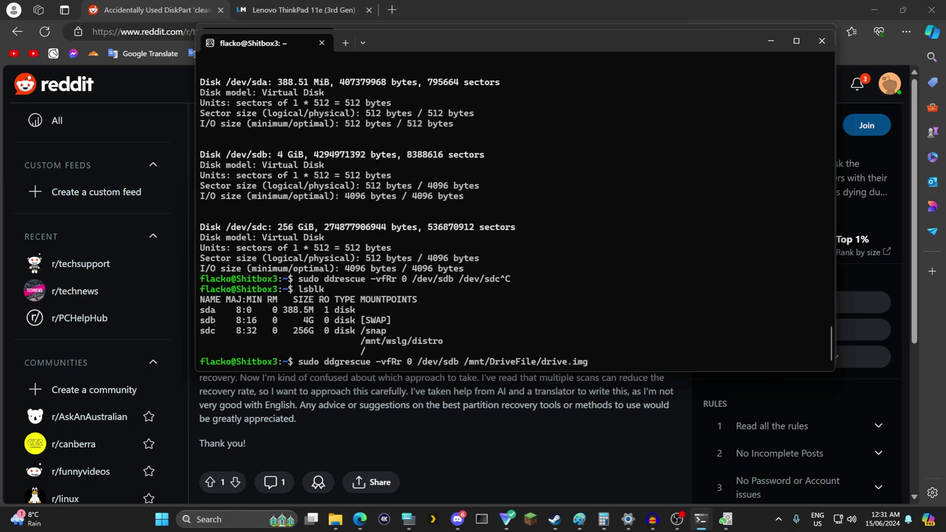
pyautogui.hotkey('ctrl', 'c')
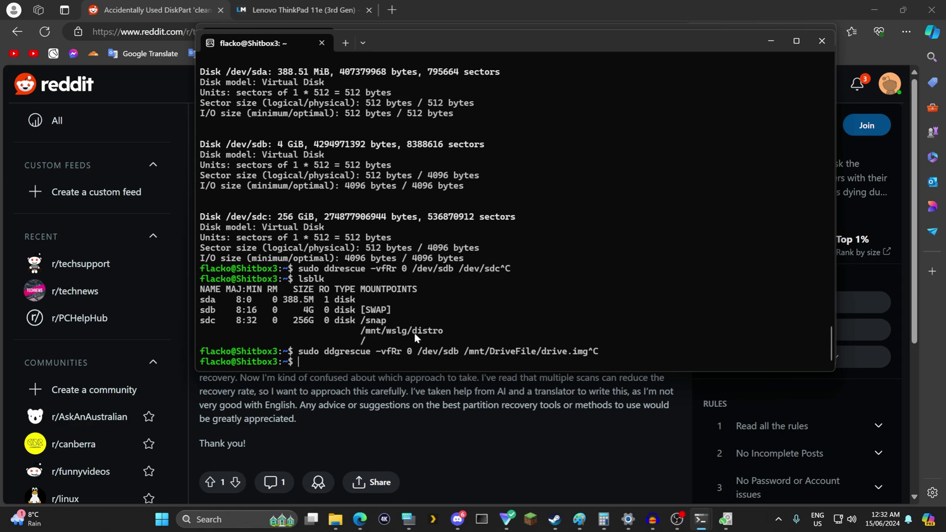
# Close the Ubuntu WSL window, revealing the PowerShell session at the testdisk-7.2 prompt
pyautogui.scroll(-3, 439, 438)
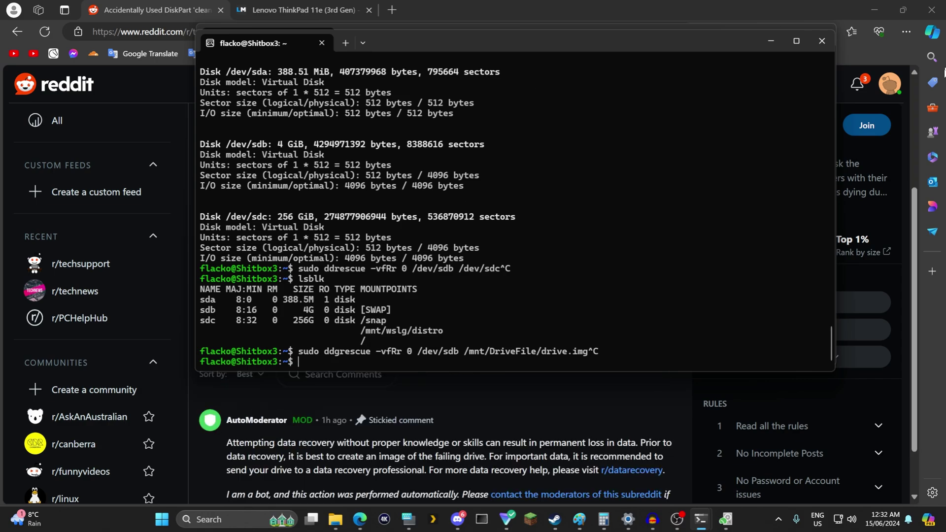
pyautogui.click(822, 41)
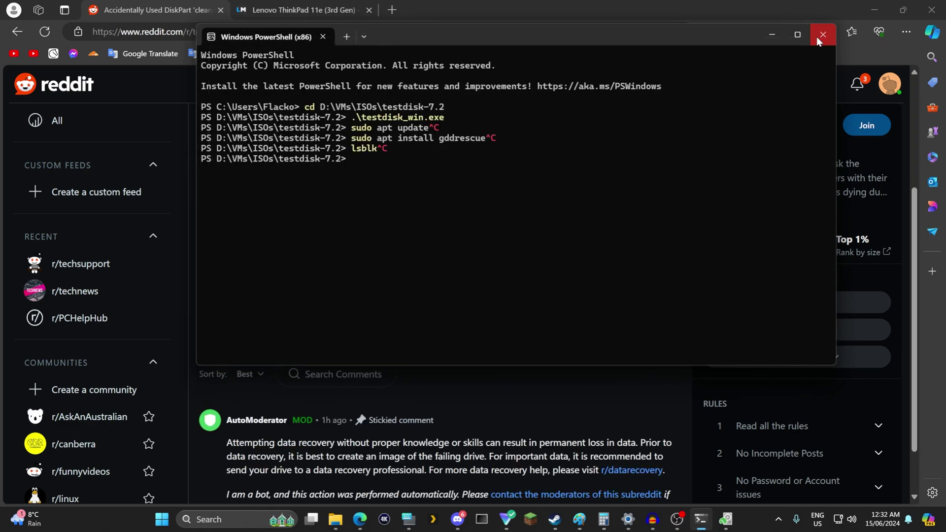
pyautogui.scroll(-1, 578, 409)
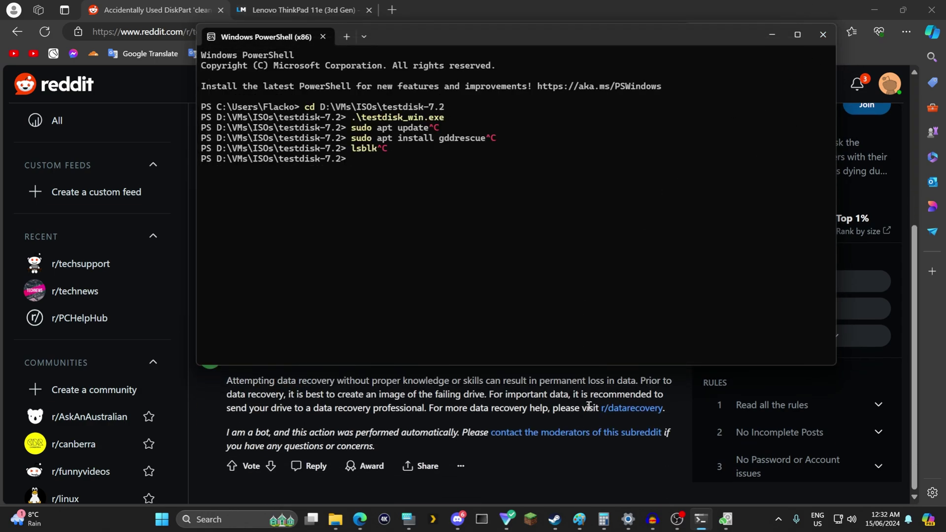
pyautogui.scroll(1, 522, 419)
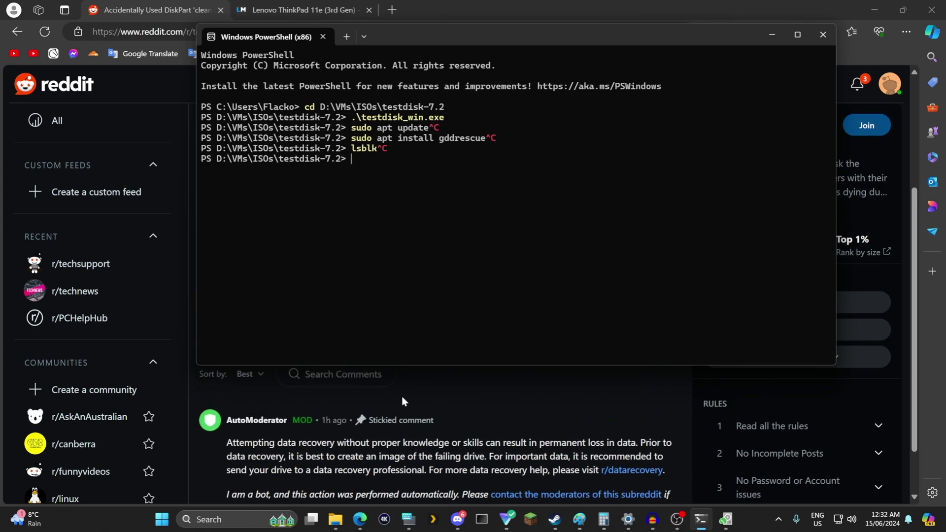